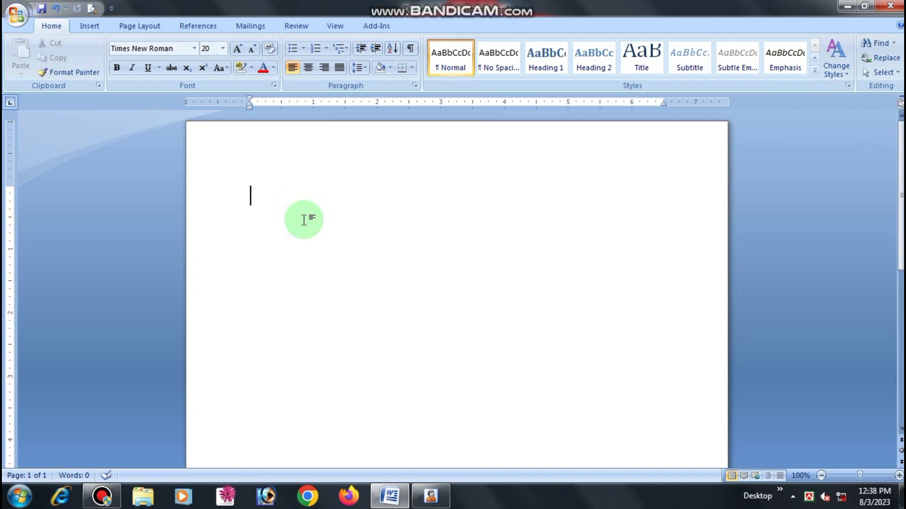
# - Write the sample line "asdfg lsff ;lkasjdfg ;alskdjfjg ;lkjdsf" followed by a person's first name in lowercase
pyautogui.write('asdfg')
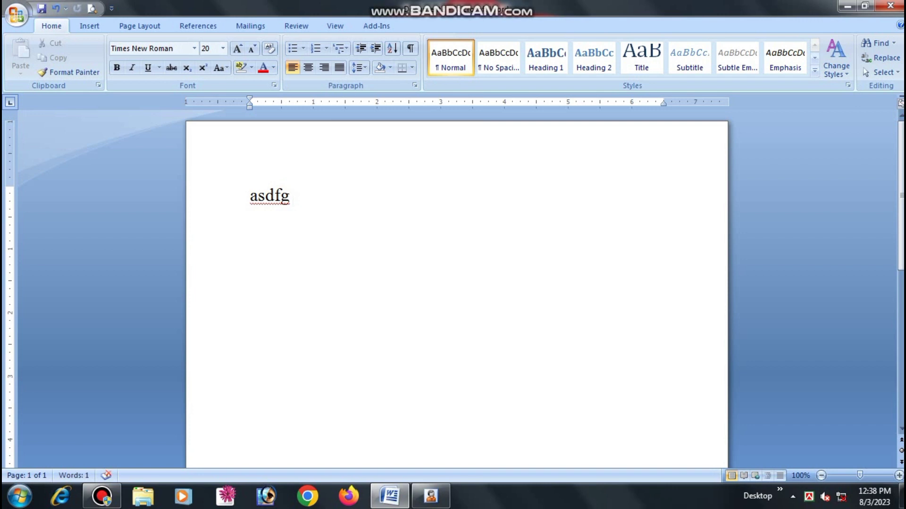
pyautogui.write(' lsff ;lkasjdfg ;alsk')
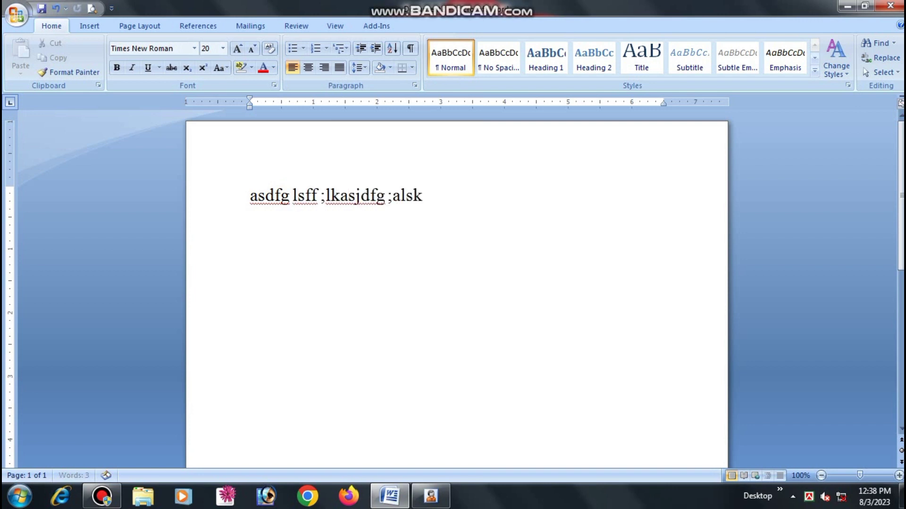
pyautogui.write('djfjg ;lkjdsf')
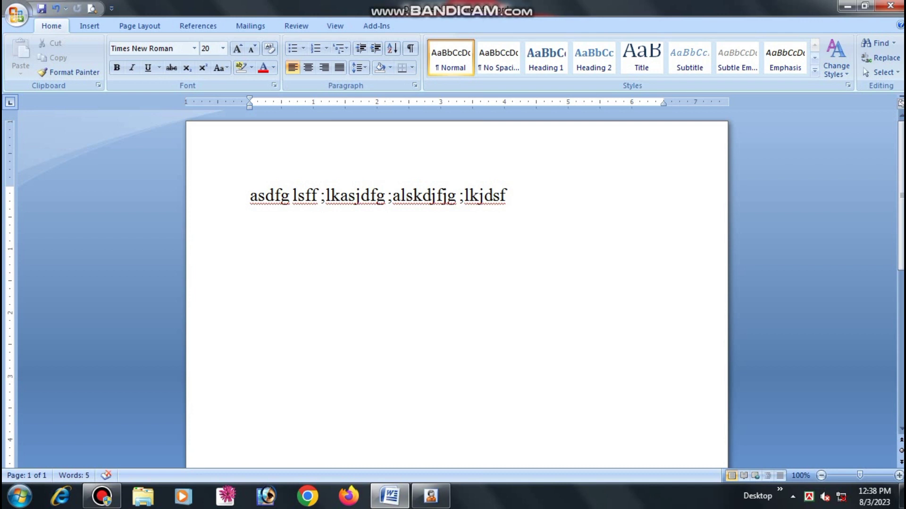
pyautogui.write('shohag')
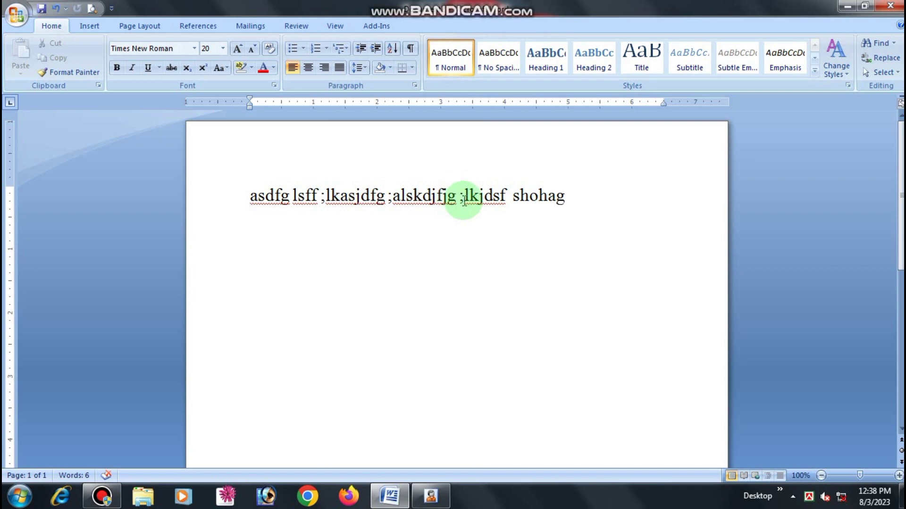
# - Open the Find dialog and enter the first name from the end of the sample line as the search term
pyautogui.scroll(-3, 560, 188)
pyautogui.scroll(-5, 560, 189)
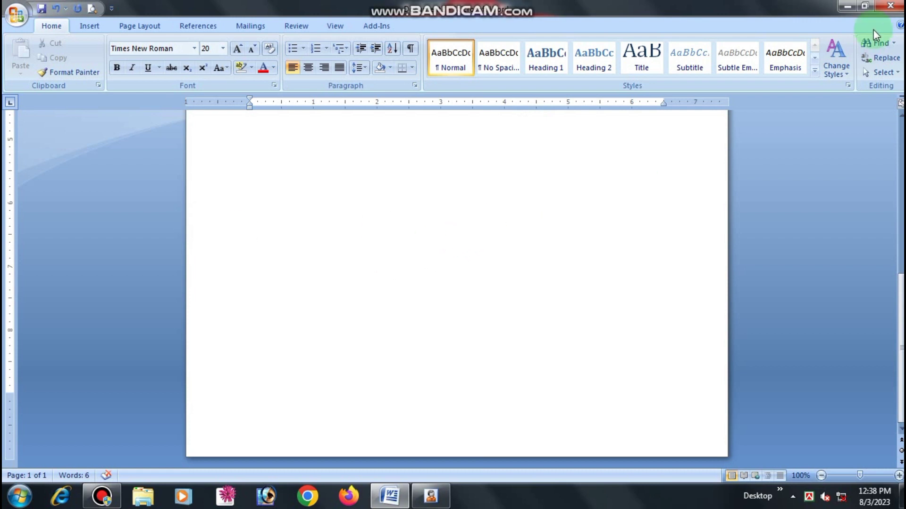
pyautogui.click(880, 44)
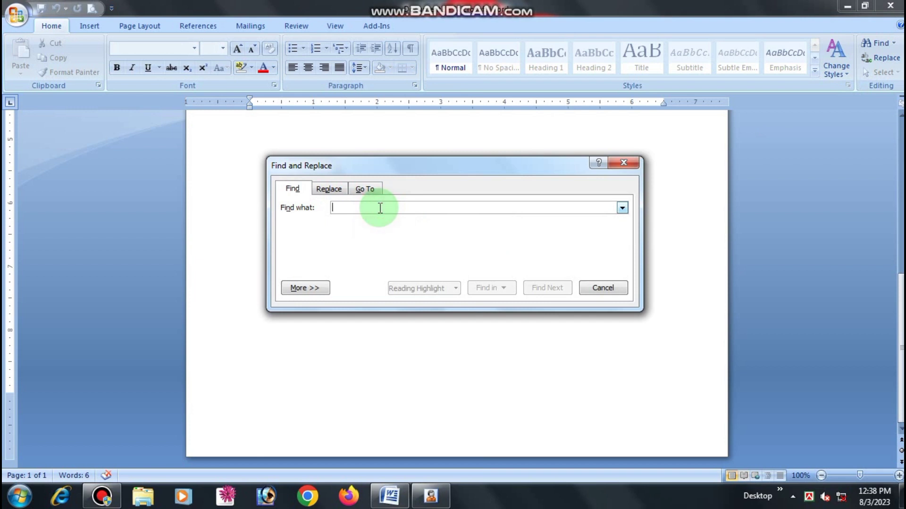
pyautogui.click(623, 208)
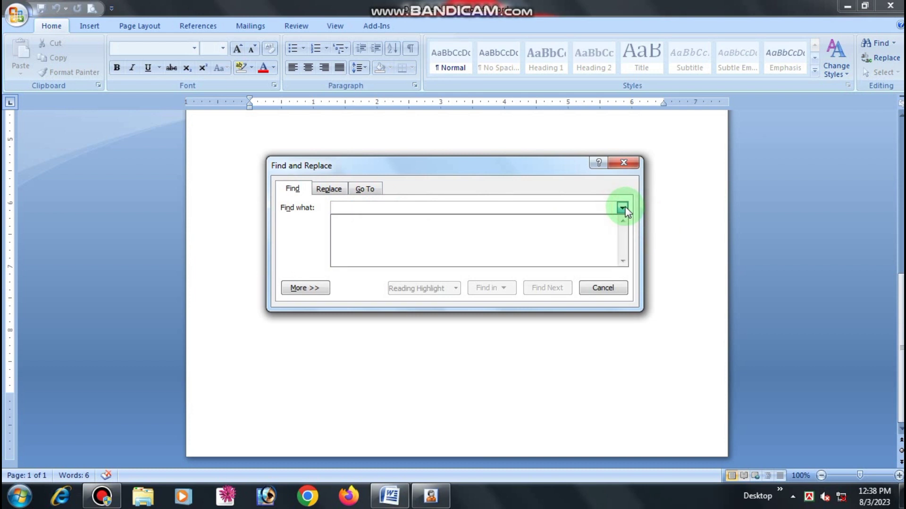
pyautogui.click(624, 210)
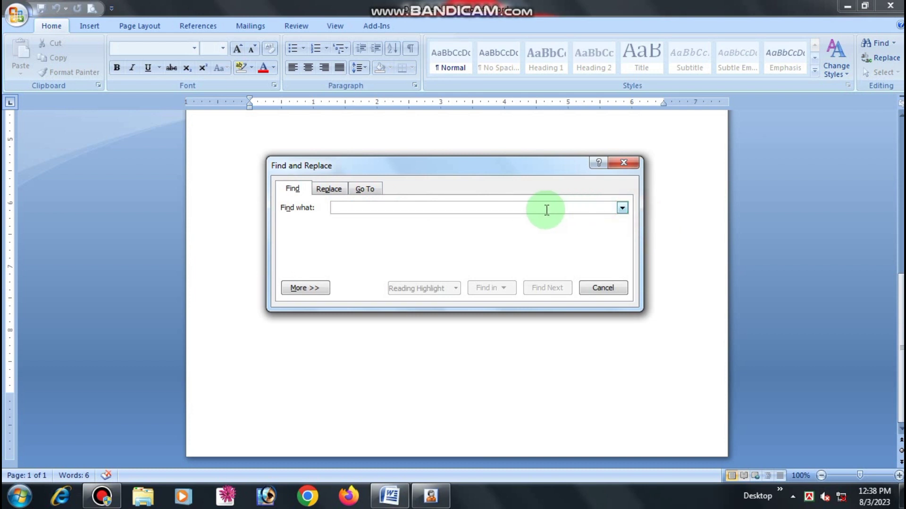
pyautogui.write('S')
pyautogui.press('BackSpace')
pyautogui.write('S')
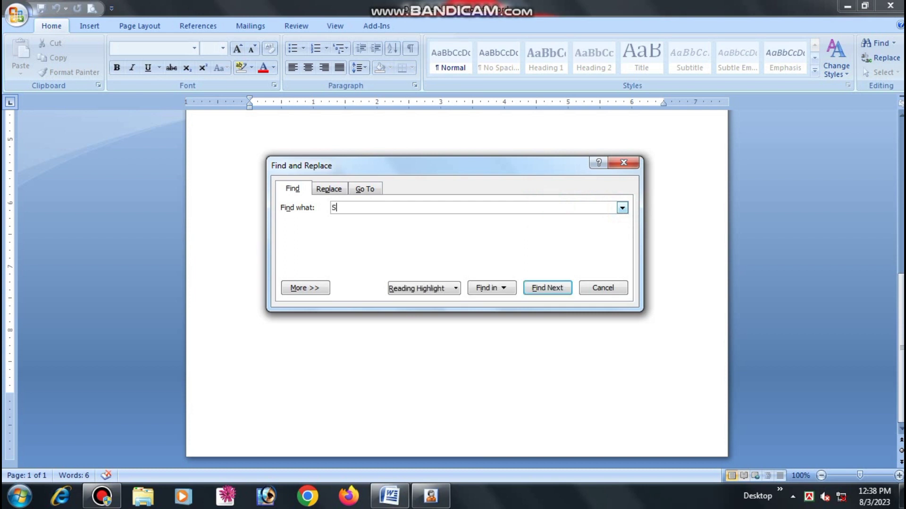
pyautogui.write('s')
pyautogui.press('BackSpace')
pyautogui.press('BackSpace')
pyautogui.write('shohag')
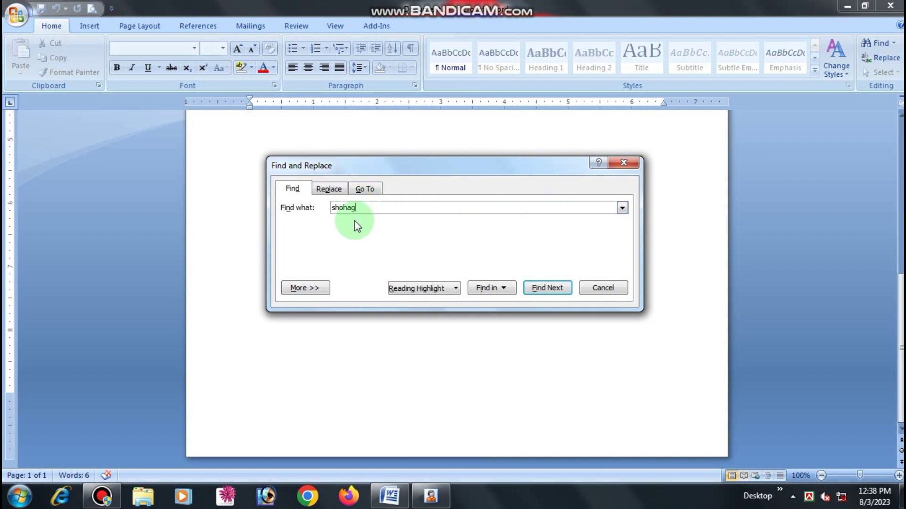
# - Find the next occurrence of the name, move the dialog clear of the match, and close the search
pyautogui.click(547, 288)
pyautogui.moveTo(513, 166); pyautogui.dragTo(433, 228)
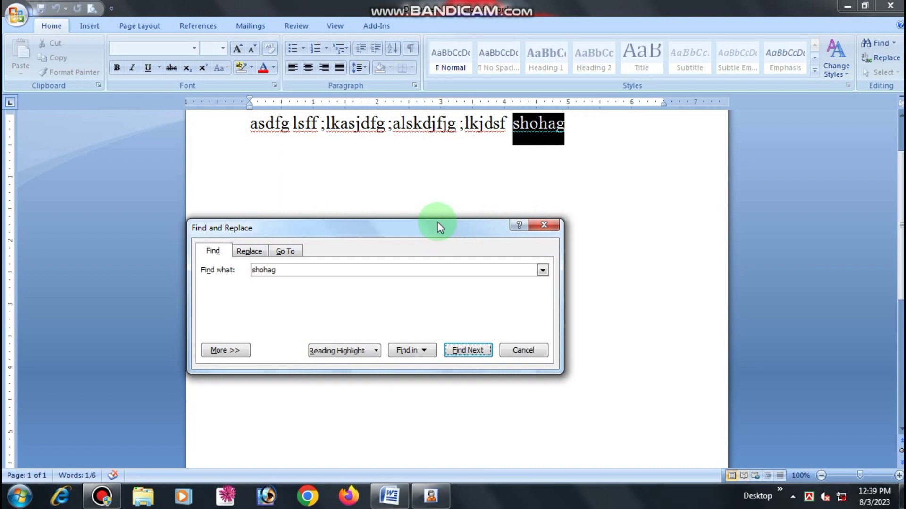
pyautogui.moveTo(438, 222); pyautogui.dragTo(550, 199)
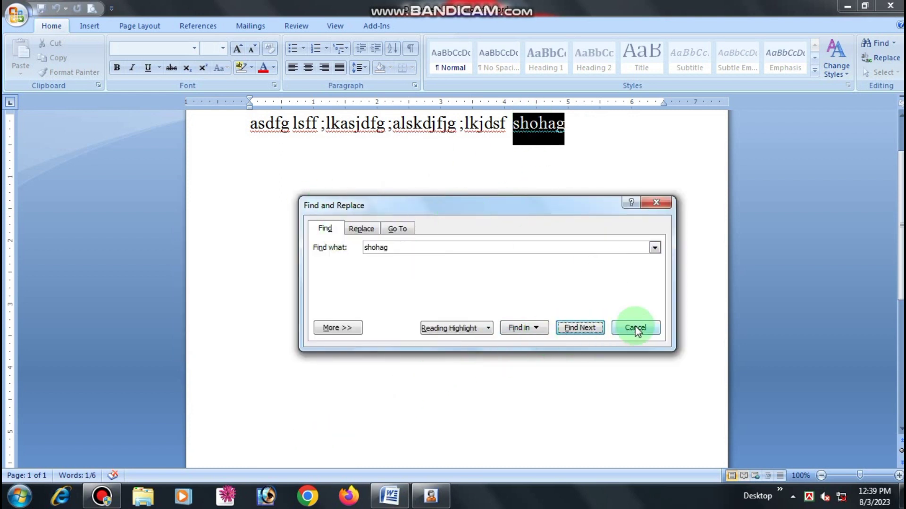
pyautogui.click(656, 202)
# - Extend the document to six pages by adding blank lines below the sample text
pyautogui.scroll(-3, 519, 302)
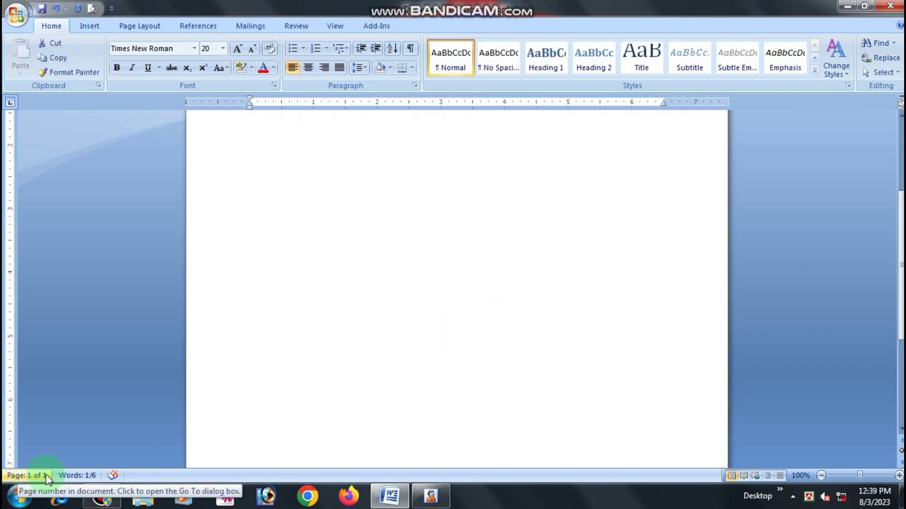
pyautogui.scroll(3, 408, 335)
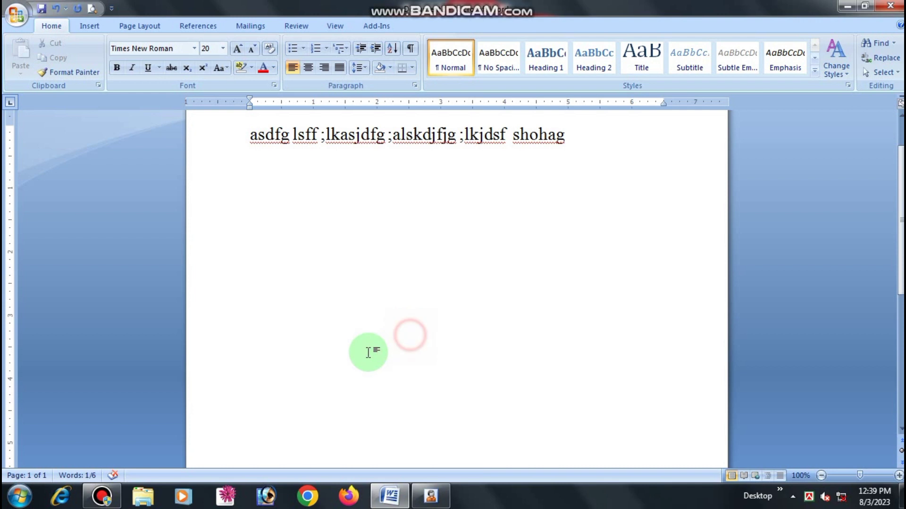
pyautogui.tripleClick(219, 430)
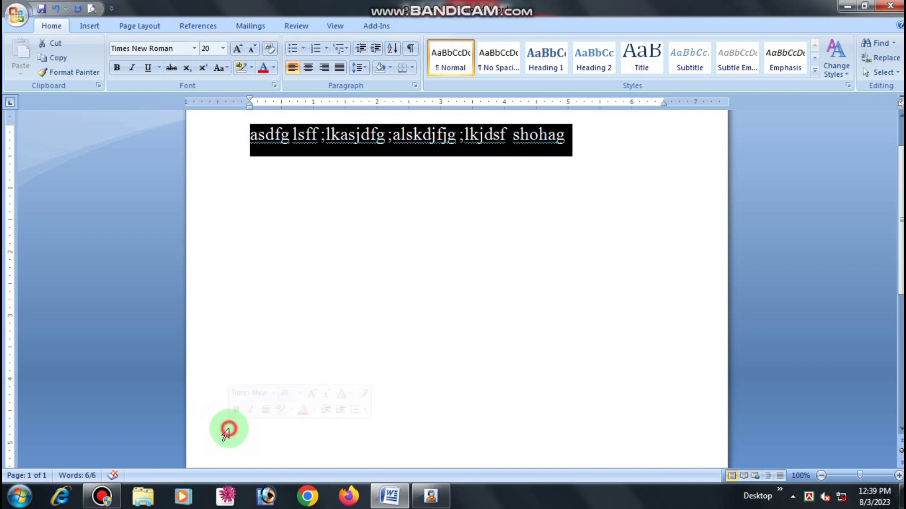
pyautogui.click(588, 152)
pyautogui.doubleClick(254, 416)
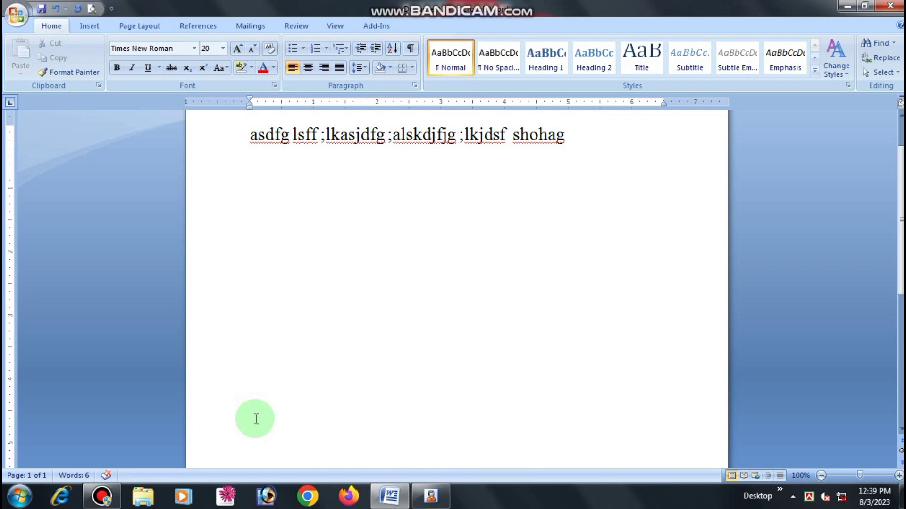
pyautogui.press('Return')
pyautogui.hotkey('ctrl', 'Return')
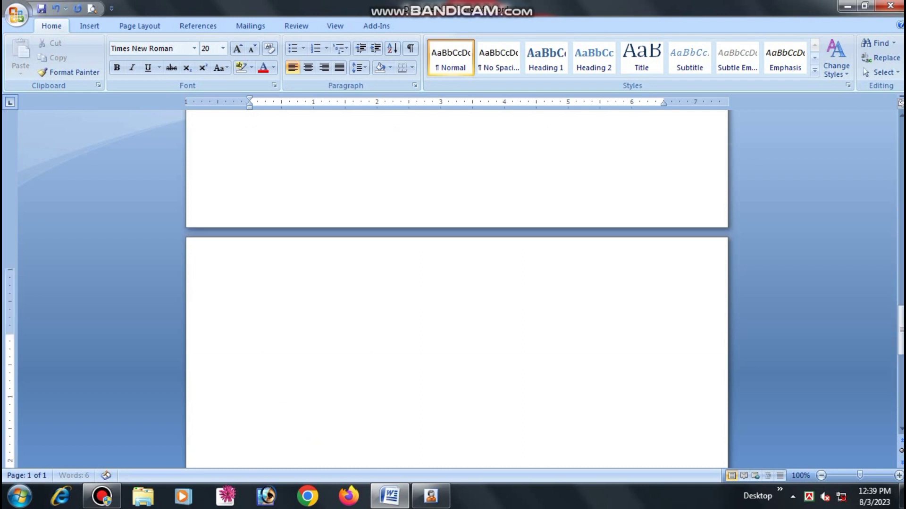
pyautogui.scroll(-5, 457, 289)
pyautogui.scroll(-4, 456, 289)
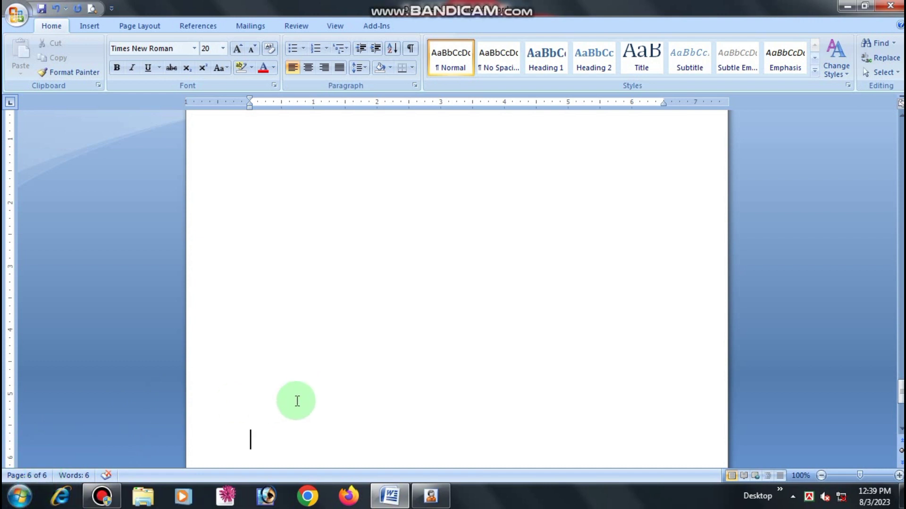
# - Search for the same first name again from the last page and move the dialog clear of the match
pyautogui.scroll(-9, 289, 396)
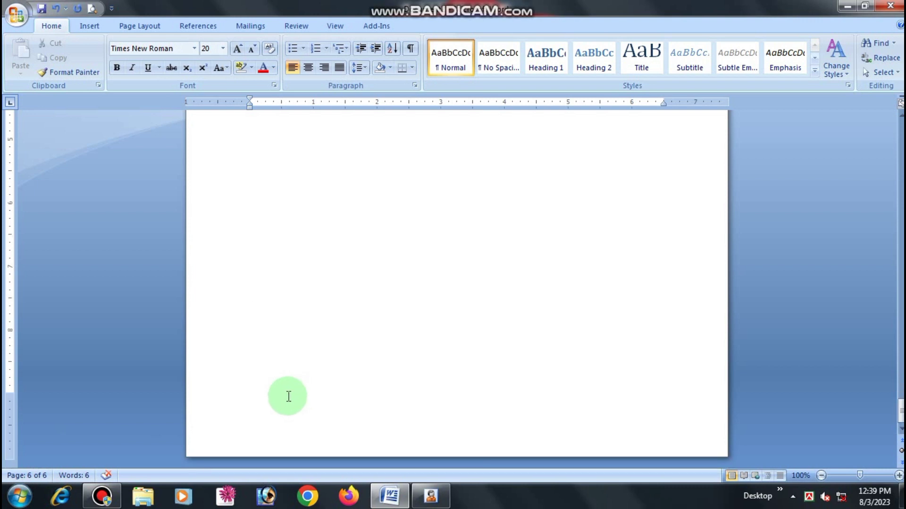
pyautogui.click(875, 42)
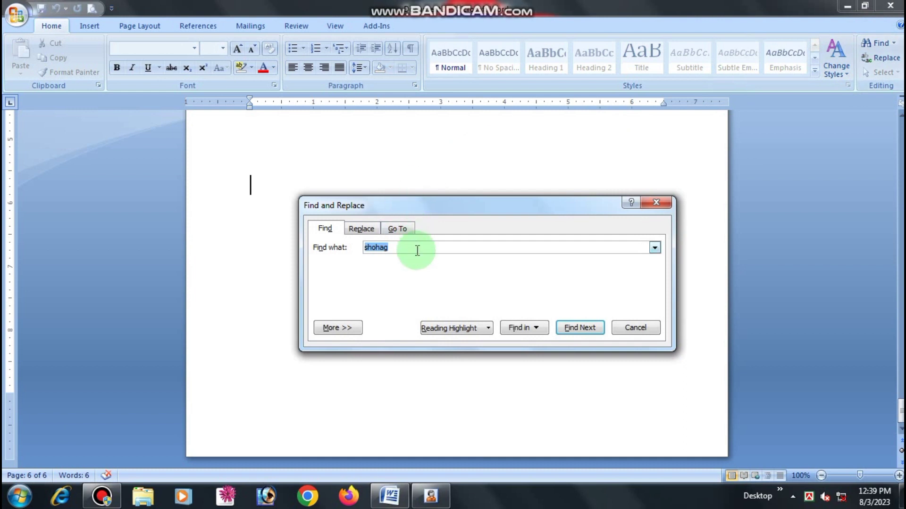
pyautogui.click(410, 257)
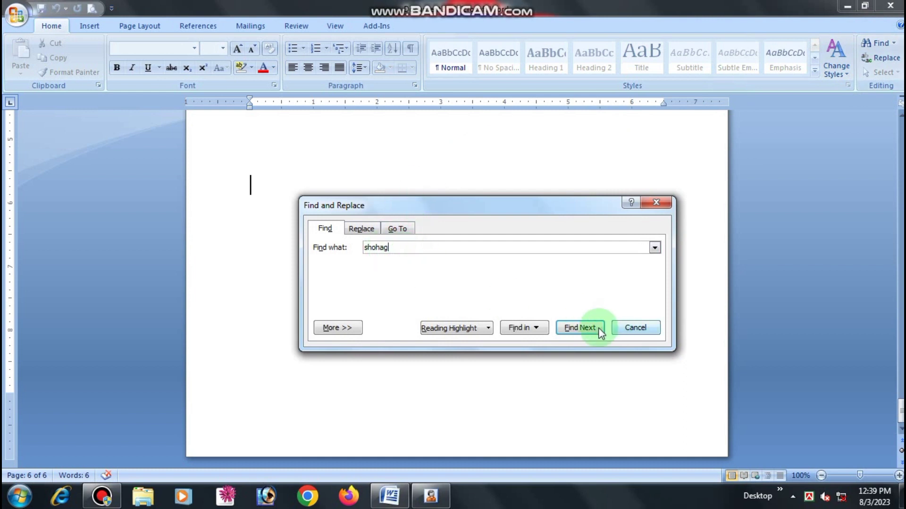
pyautogui.click(579, 330)
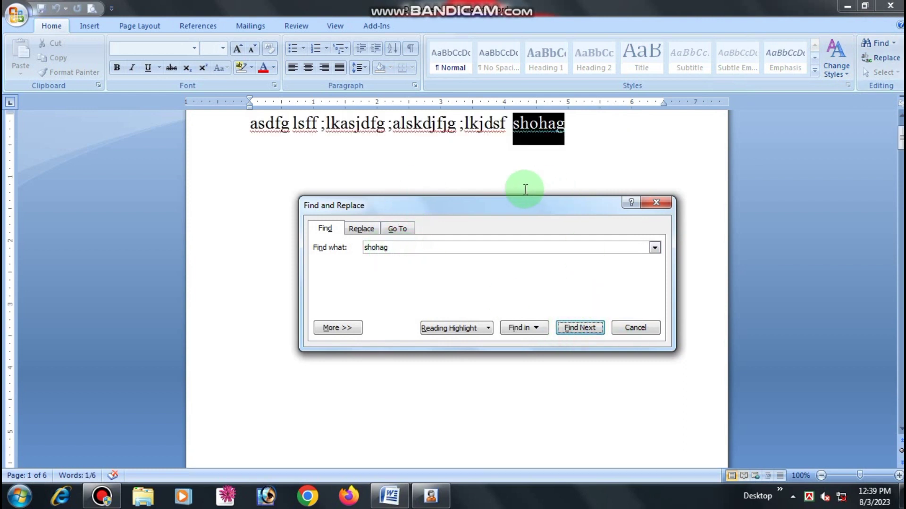
pyautogui.moveTo(511, 203); pyautogui.dragTo(621, 220)
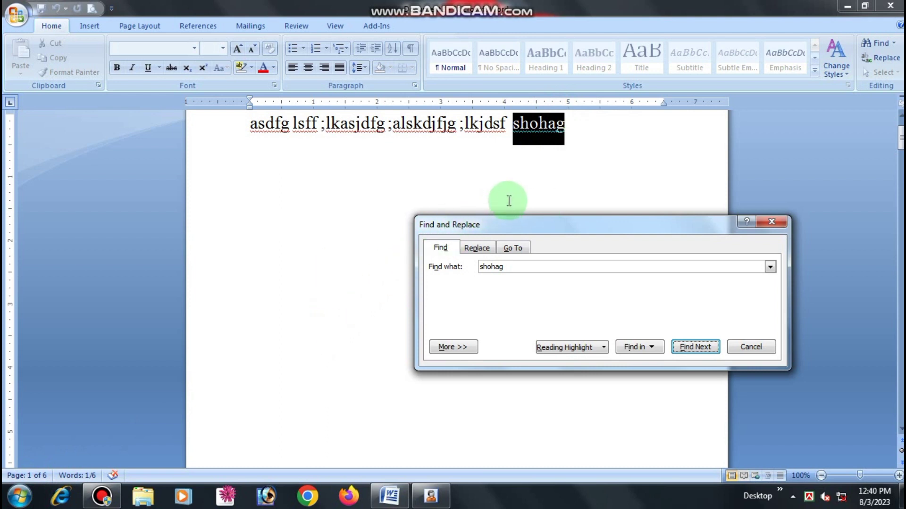
pyautogui.click(555, 147)
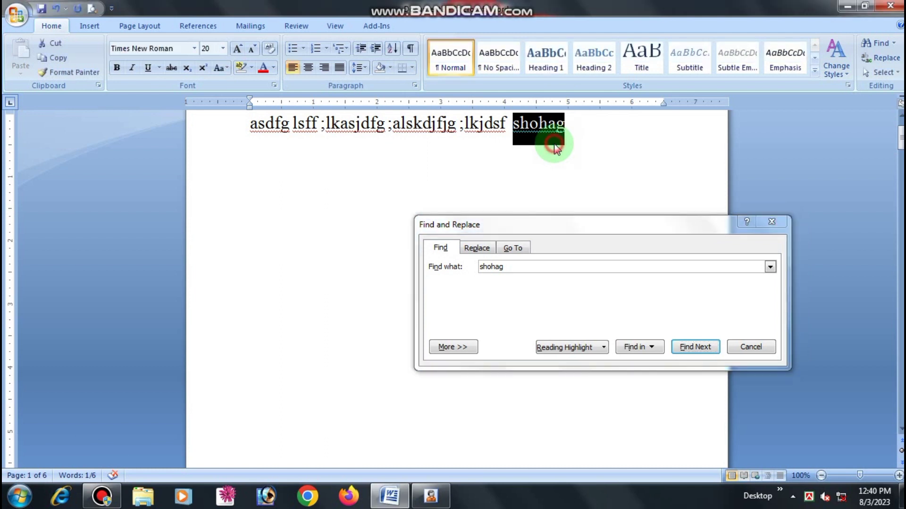
pyautogui.click(611, 221)
pyautogui.moveTo(619, 225); pyautogui.dragTo(644, 225)
pyautogui.click(504, 250)
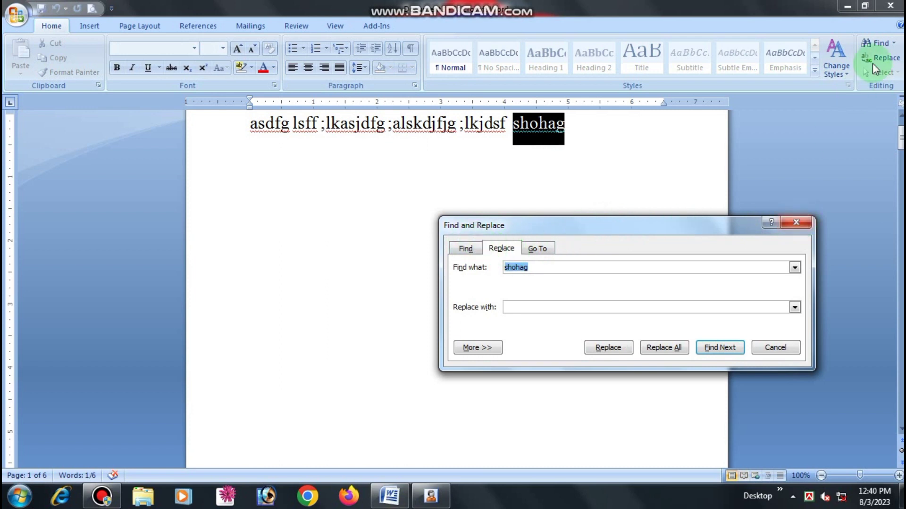
pyautogui.click(539, 249)
pyautogui.click(503, 248)
pyautogui.click(473, 250)
pyautogui.click(502, 249)
pyautogui.click(505, 250)
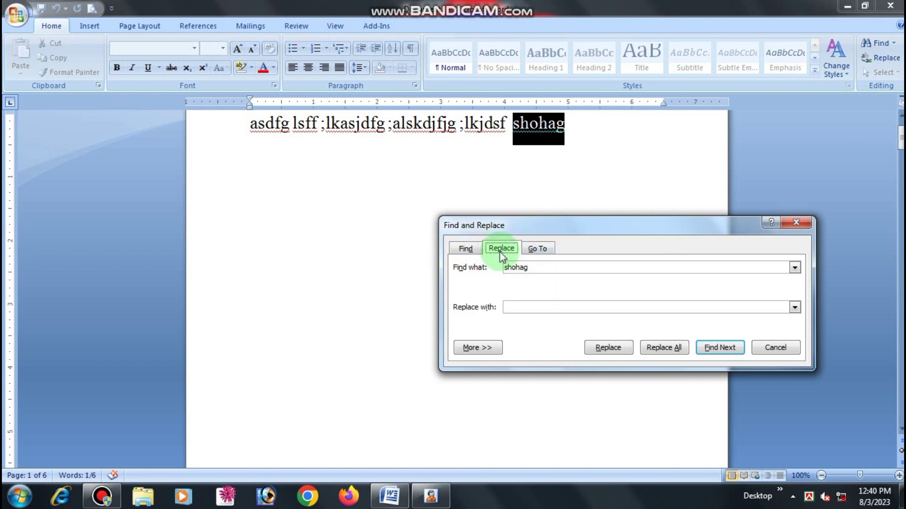
pyautogui.click(796, 222)
pyautogui.click(532, 231)
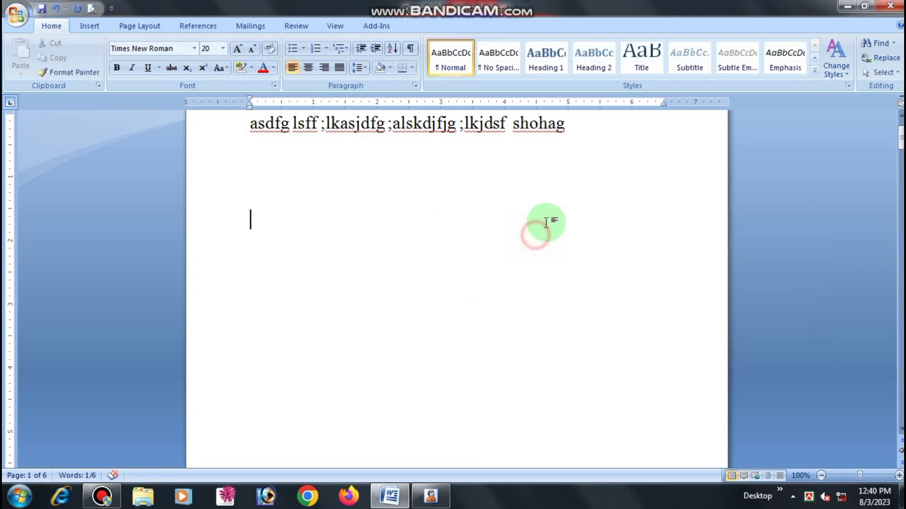
# - Replace the first name at the end of the sample line with "Sourcing", continuing the search from the beginning of the document
pyautogui.scroll(2, 578, 157)
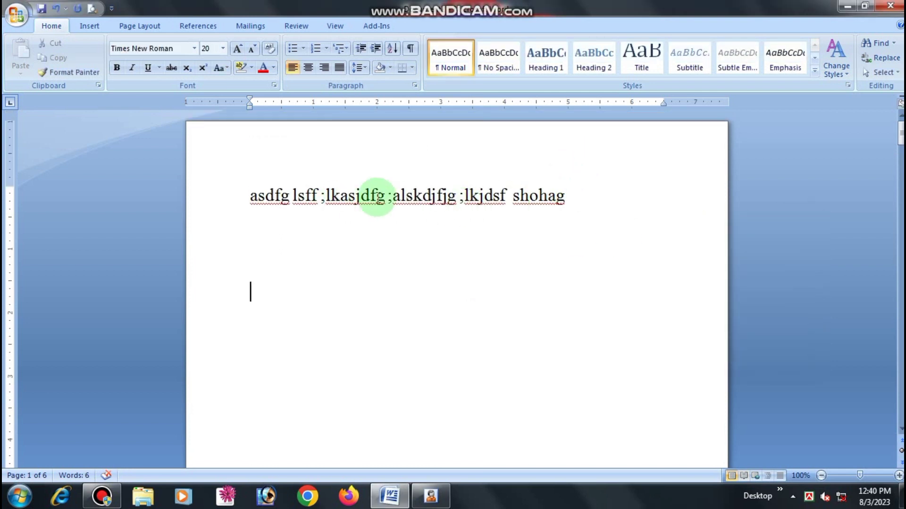
pyautogui.moveTo(575, 202); pyautogui.dragTo(514, 204)
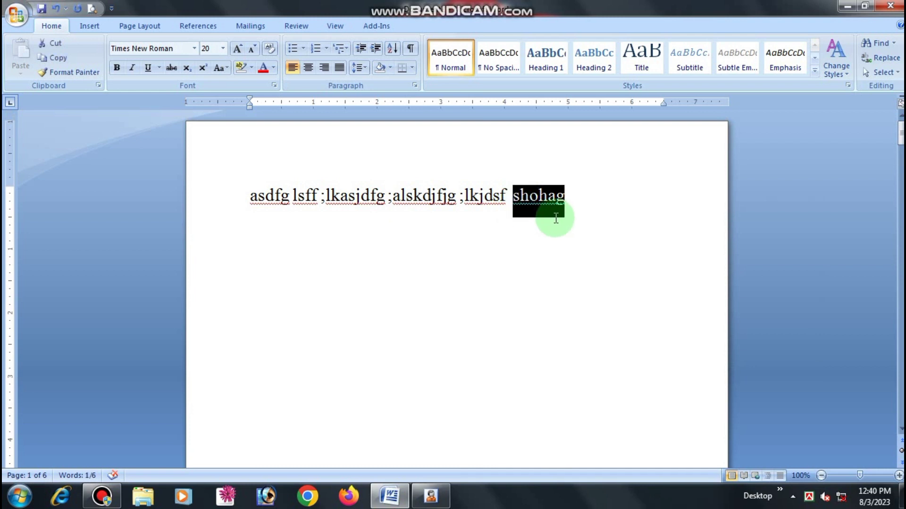
pyautogui.click(523, 263)
pyautogui.moveTo(566, 200); pyautogui.dragTo(516, 222)
pyautogui.click(885, 59)
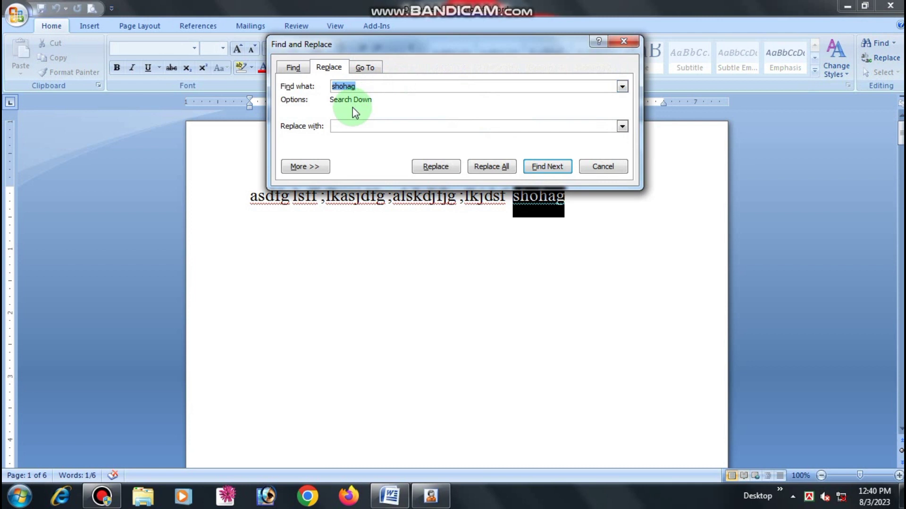
pyautogui.moveTo(462, 45); pyautogui.dragTo(589, 222)
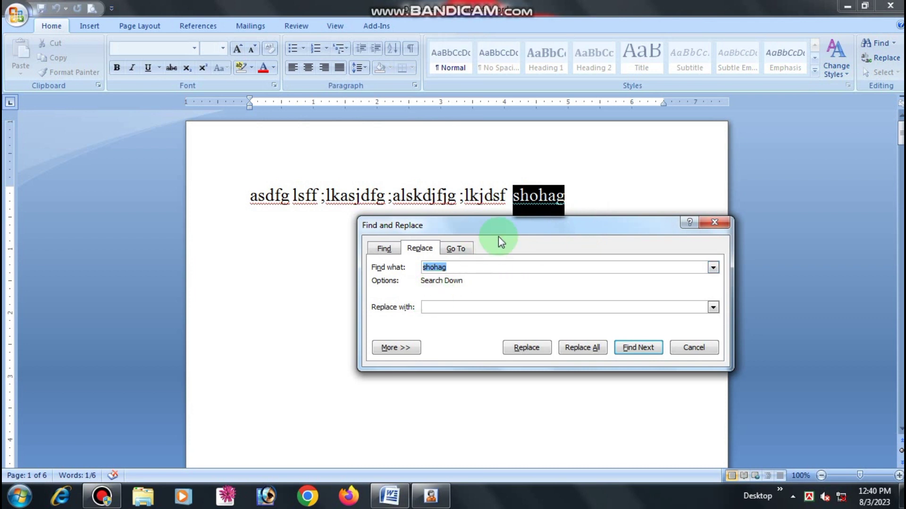
pyautogui.click(444, 307)
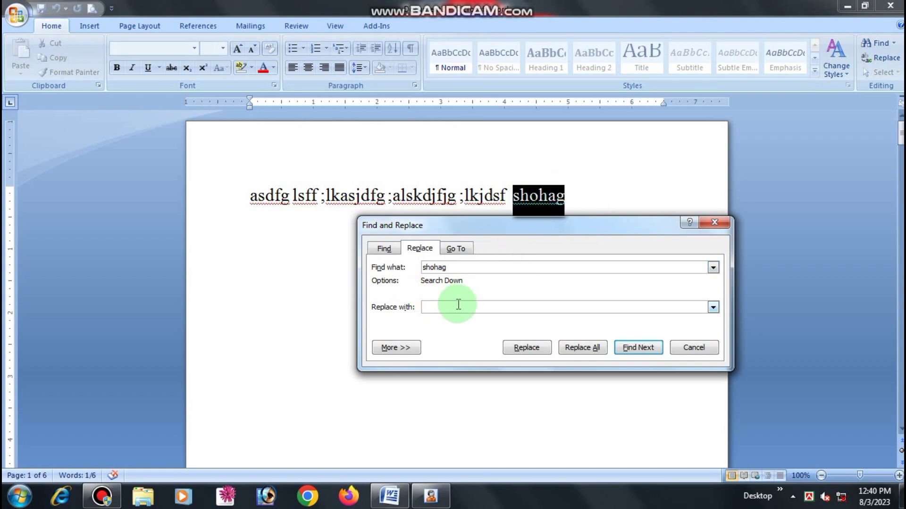
pyautogui.write('Sourcing')
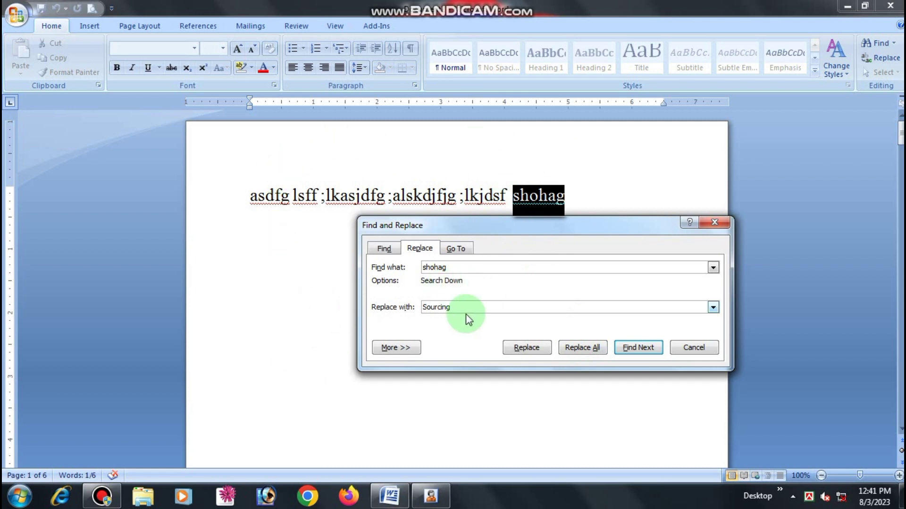
pyautogui.click(535, 348)
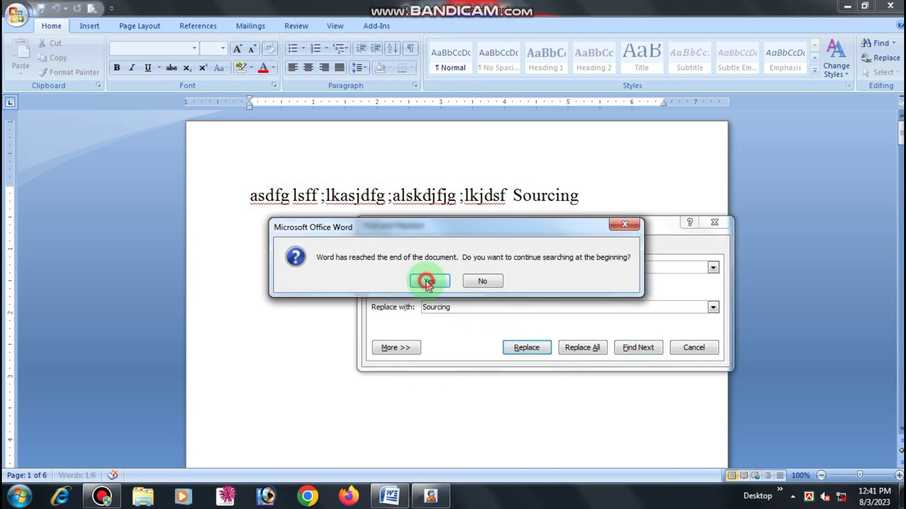
pyautogui.click(427, 281)
pyautogui.click(455, 283)
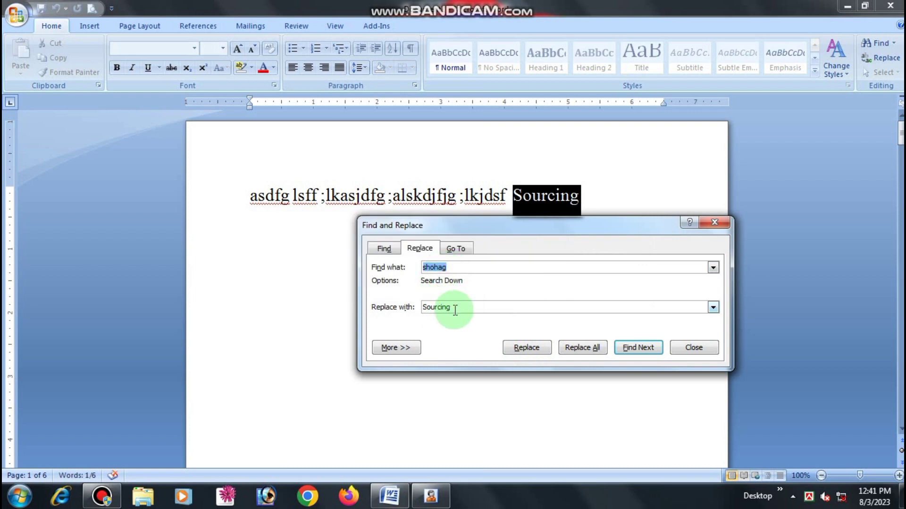
# - Move the Find and Replace dialog clear of the replaced word, close it, and return to the sample line
pyautogui.moveTo(559, 222); pyautogui.dragTo(556, 251)
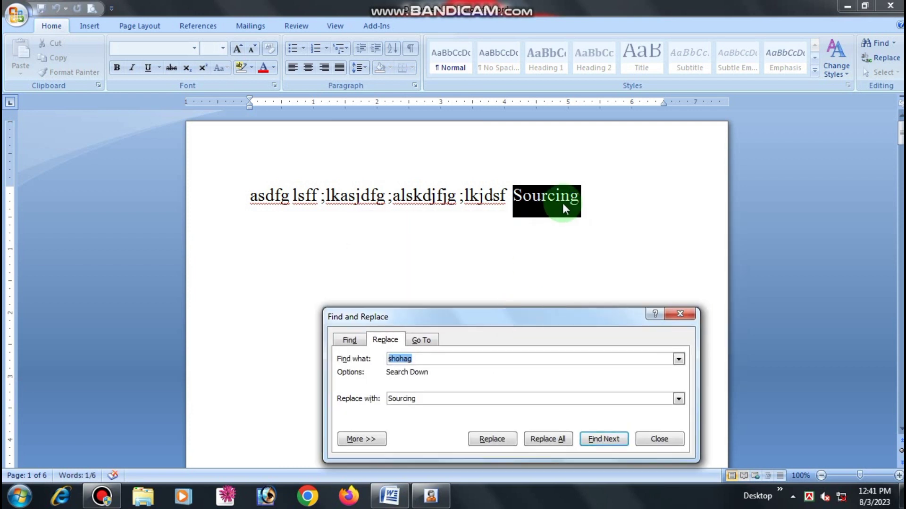
pyautogui.moveTo(460, 316); pyautogui.dragTo(549, 260)
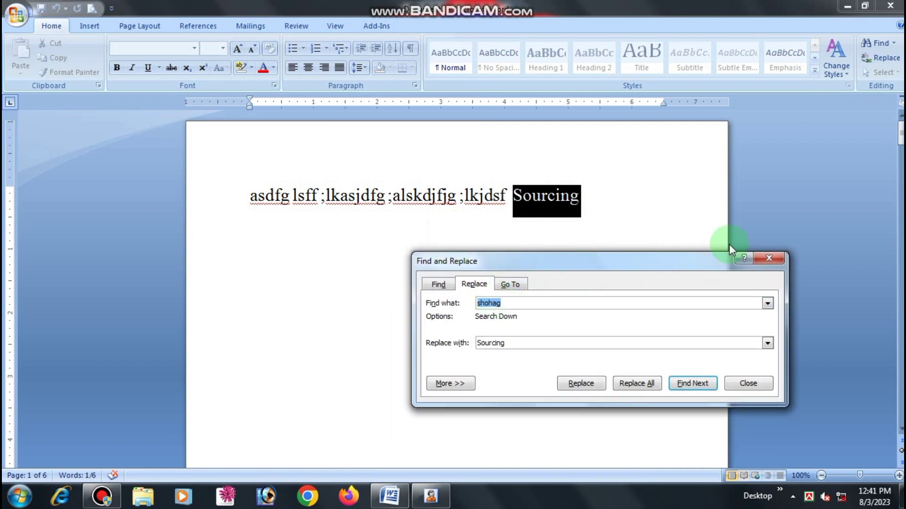
pyautogui.click(770, 258)
pyautogui.click(486, 201)
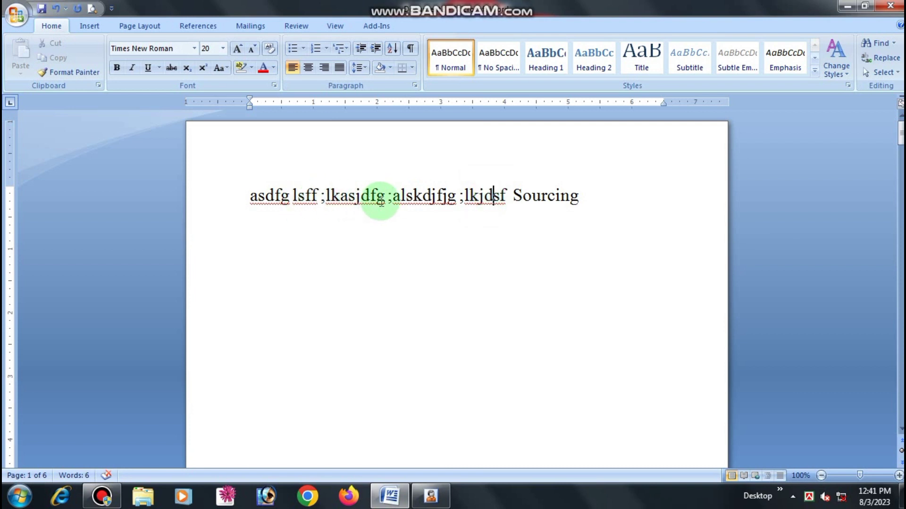
# - Replace "lkasjdfg" in the sample line with the first name, continuing the search from the beginning of the document
pyautogui.moveTo(383, 201); pyautogui.dragTo(325, 208)
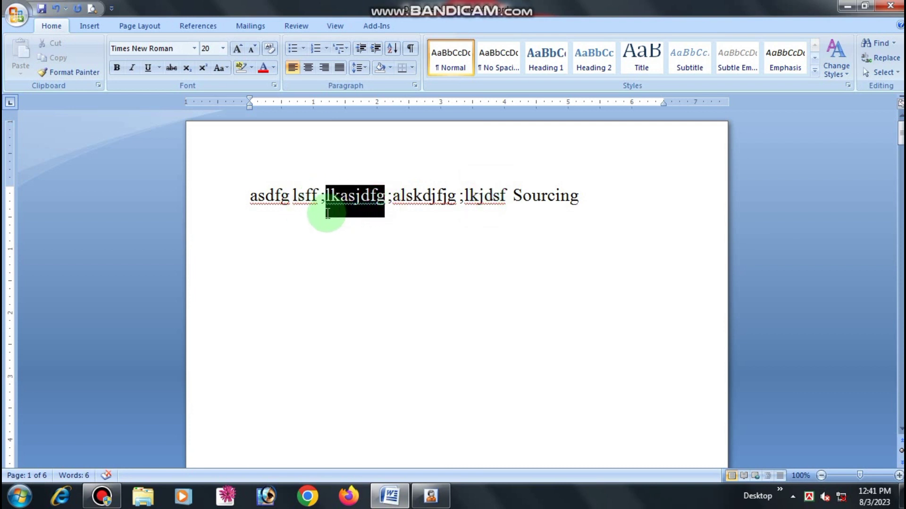
pyautogui.click(880, 58)
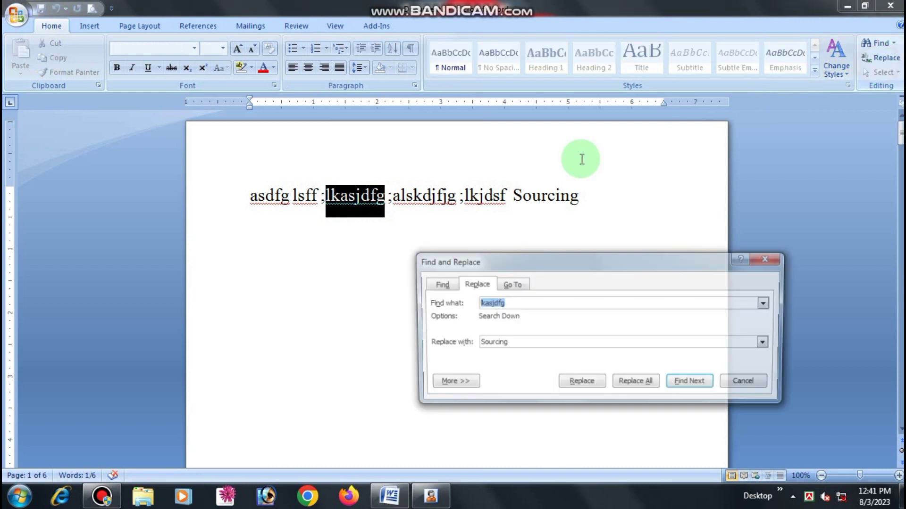
pyautogui.click(508, 343)
pyautogui.press('BackSpace')
pyautogui.press('BackSpace')
pyautogui.press('BackSpace')
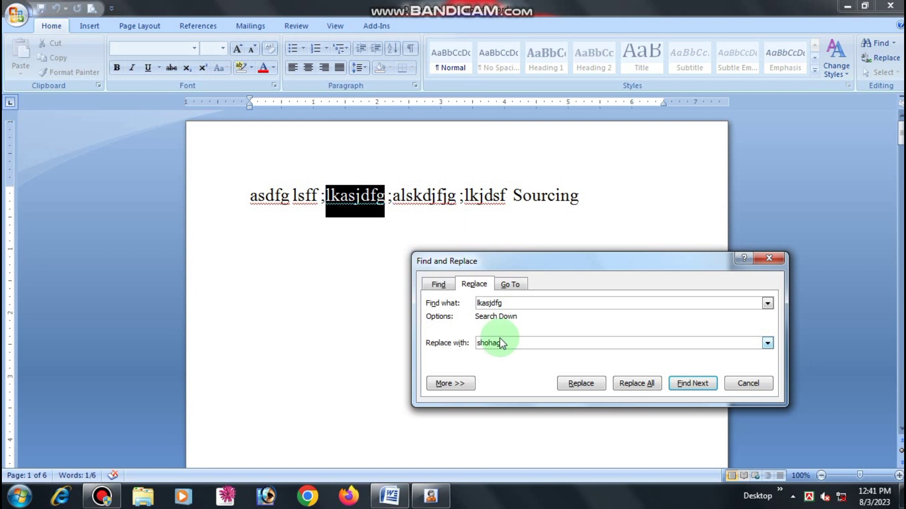
pyautogui.click(580, 384)
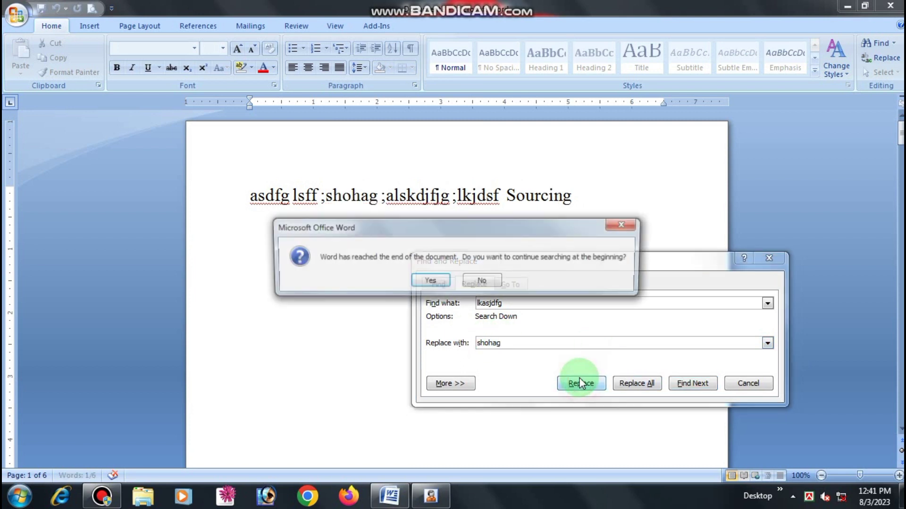
pyautogui.click(431, 283)
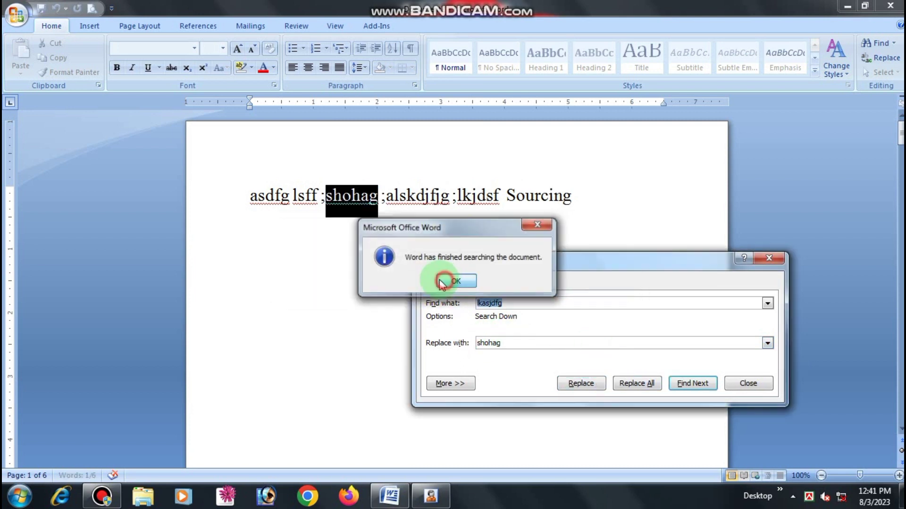
pyautogui.click(431, 283)
pyautogui.click(439, 222)
pyautogui.click(381, 216)
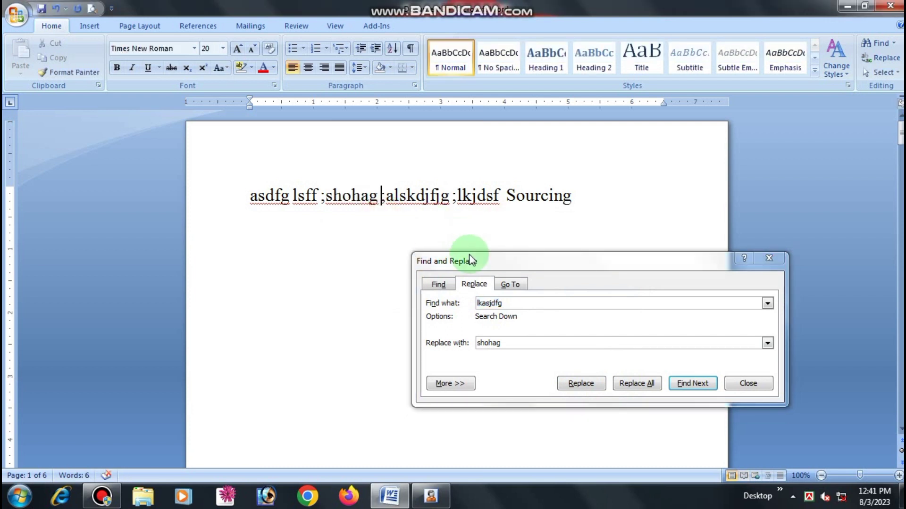
# - Use Go To to jump to page 6 of the document and from there to page 2
pyautogui.moveTo(531, 264); pyautogui.dragTo(593, 264)
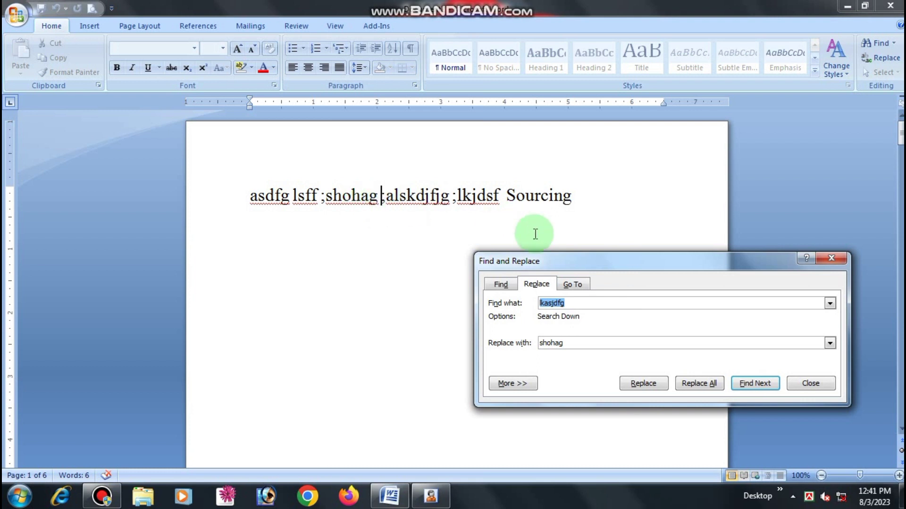
pyautogui.click(577, 284)
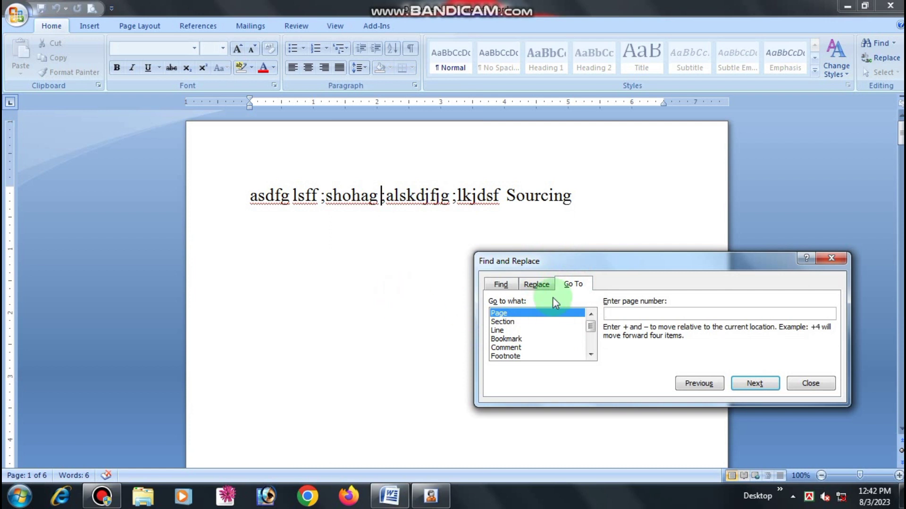
pyautogui.moveTo(617, 258); pyautogui.dragTo(468, 262)
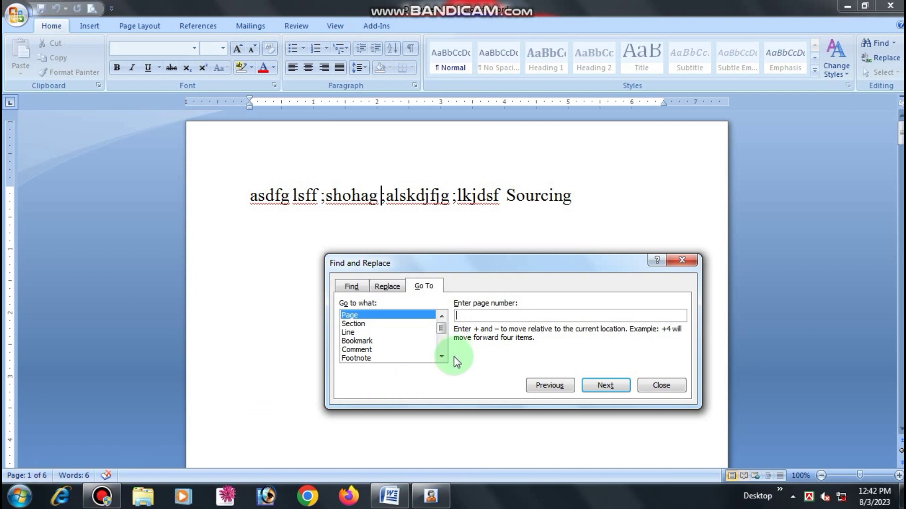
pyautogui.write('6')
pyautogui.click(606, 386)
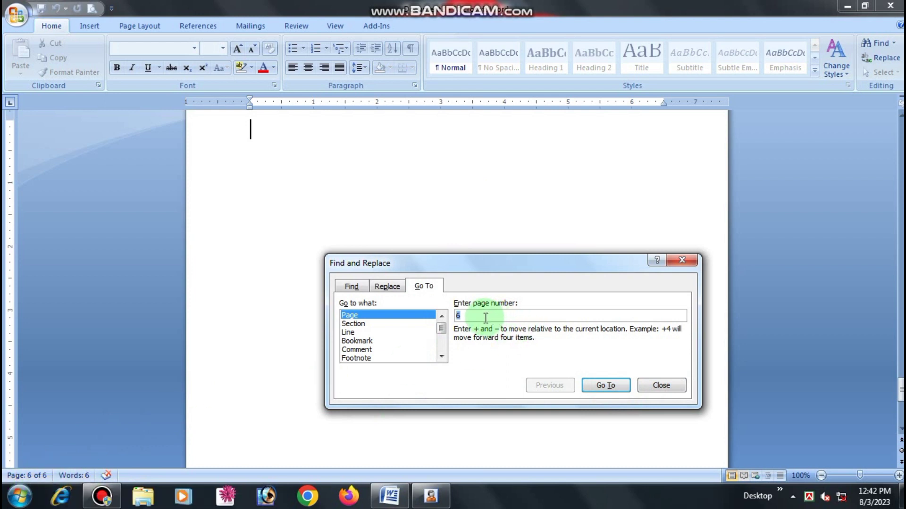
pyautogui.write('2')
pyautogui.click(606, 385)
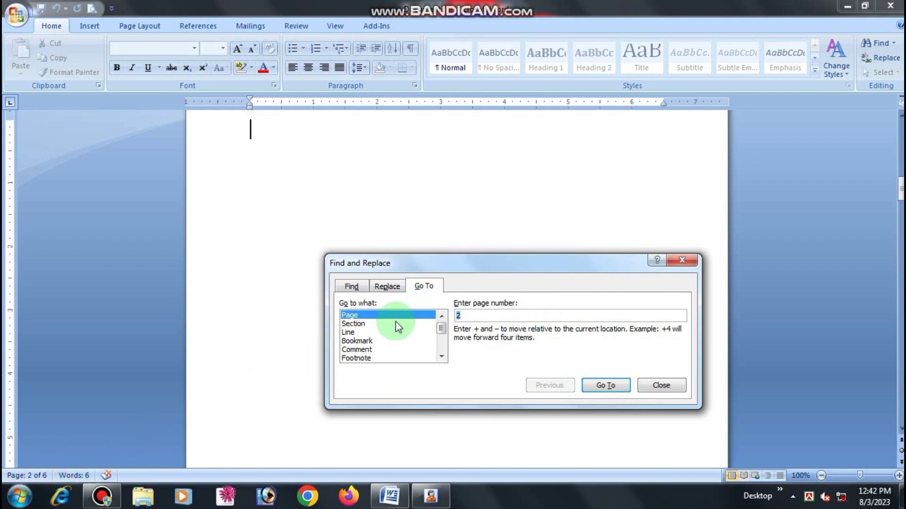
pyautogui.click(366, 333)
pyautogui.click(586, 314)
pyautogui.write('1')
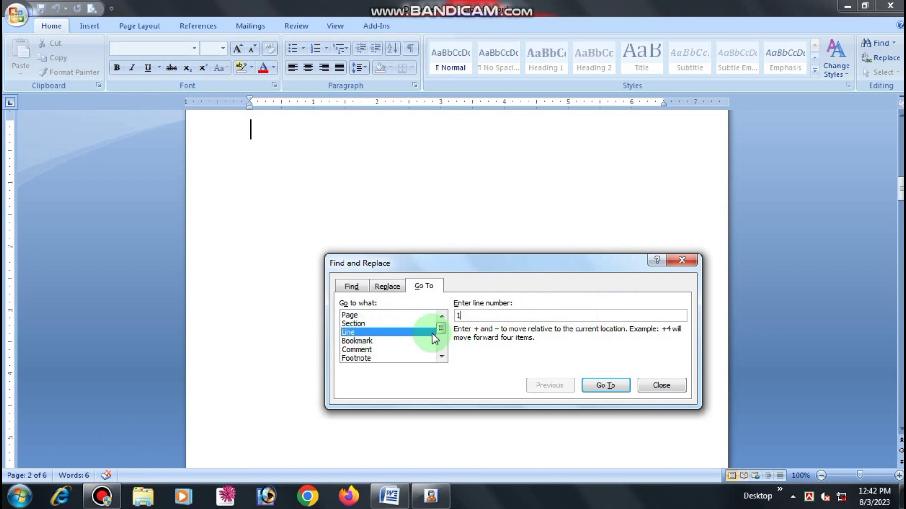
# - Use Go To to return to page 1 of the document
pyautogui.click(396, 315)
pyautogui.click(479, 316)
pyautogui.write('1')
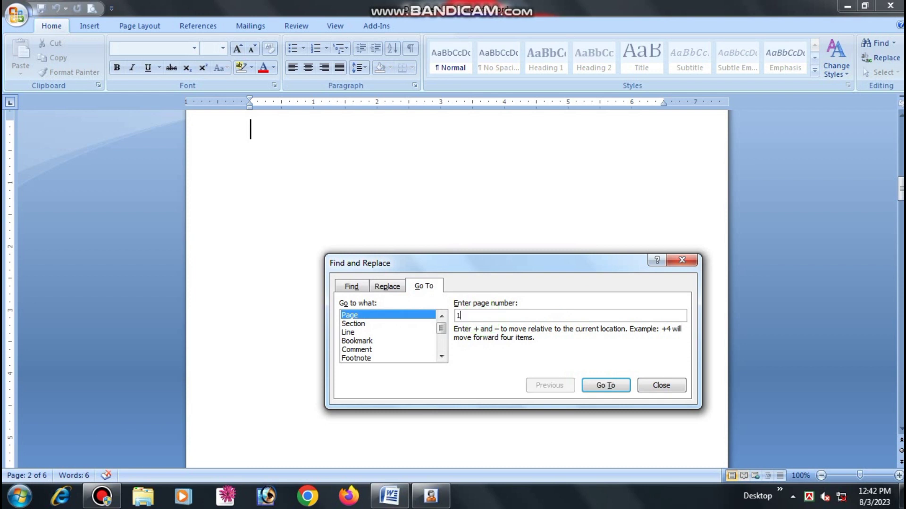
pyautogui.click(607, 386)
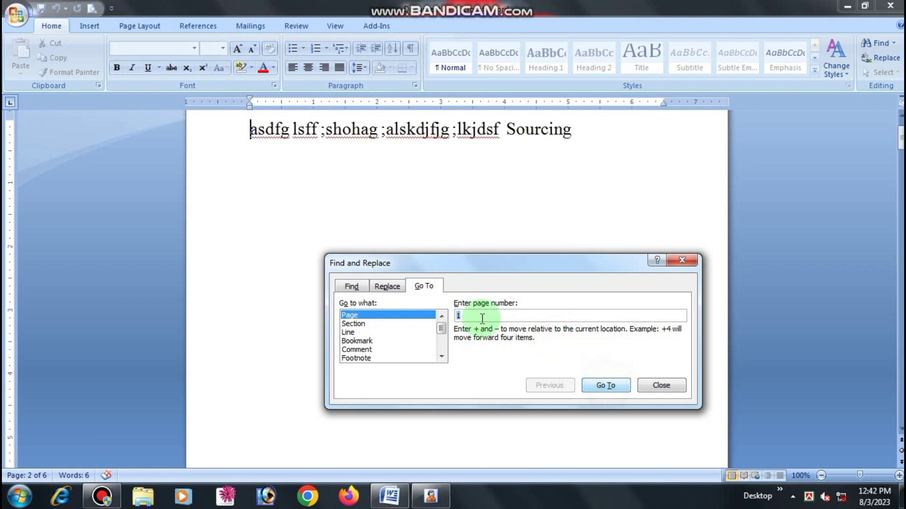
# - Use Go To to jump to line 5 and close the dialog
pyautogui.click(395, 325)
pyautogui.click(393, 332)
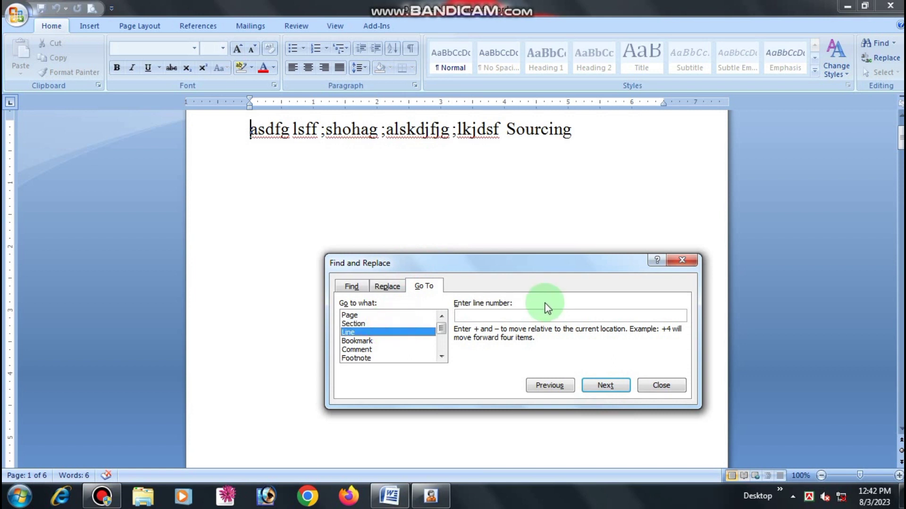
pyautogui.click(495, 315)
pyautogui.write('5')
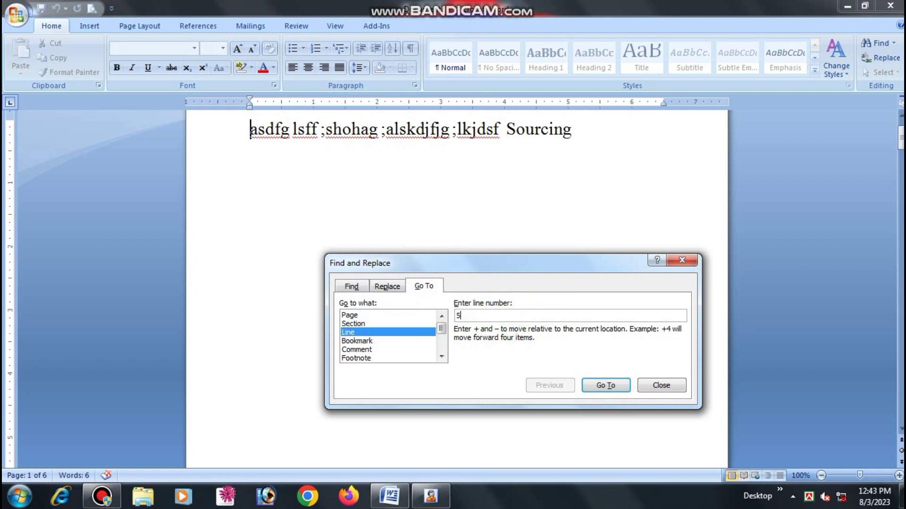
pyautogui.click(605, 385)
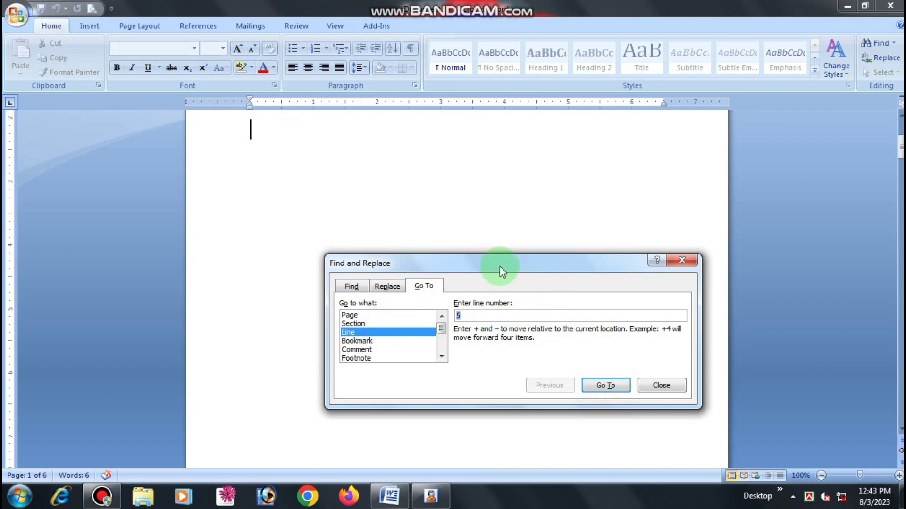
pyautogui.moveTo(500, 261); pyautogui.dragTo(641, 250)
pyautogui.click(810, 249)
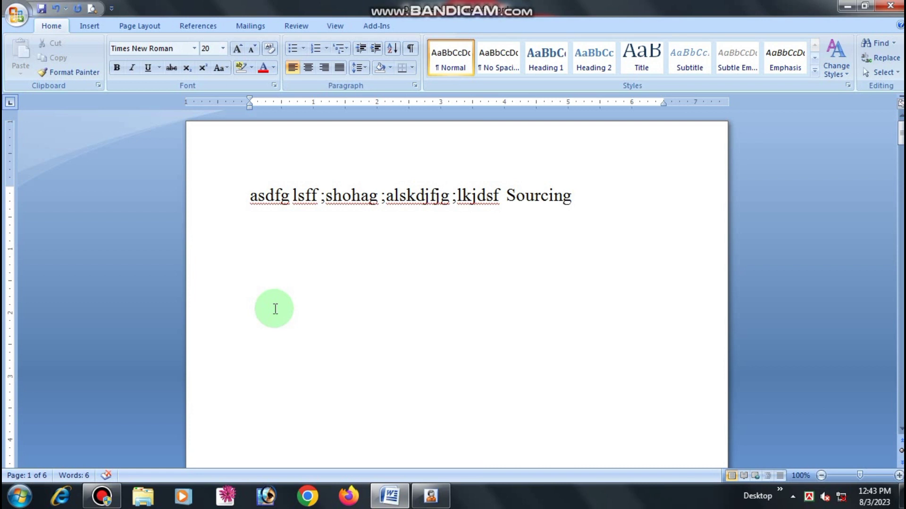
# - Delete the blank lines between line 5 and the end of the sample line
pyautogui.press('BackSpace')
pyautogui.press('BackSpace')
pyautogui.press('BackSpace')
pyautogui.press('BackSpace')
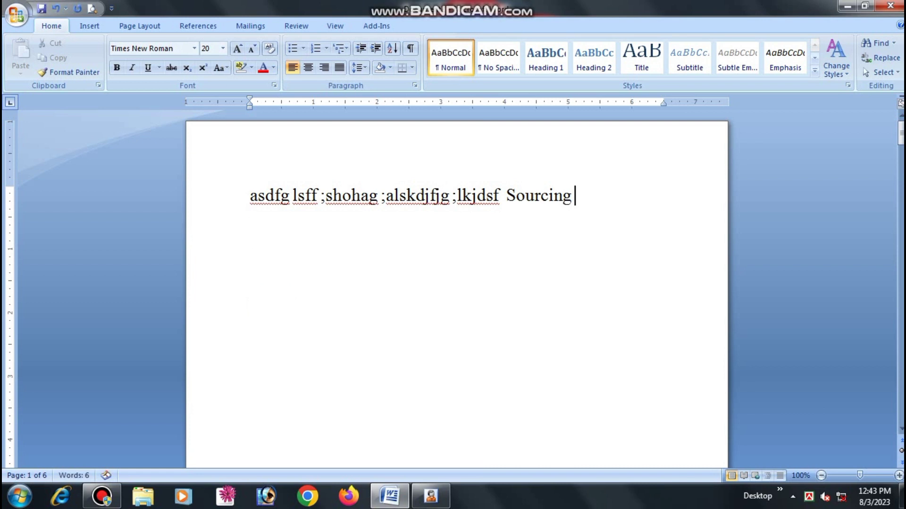